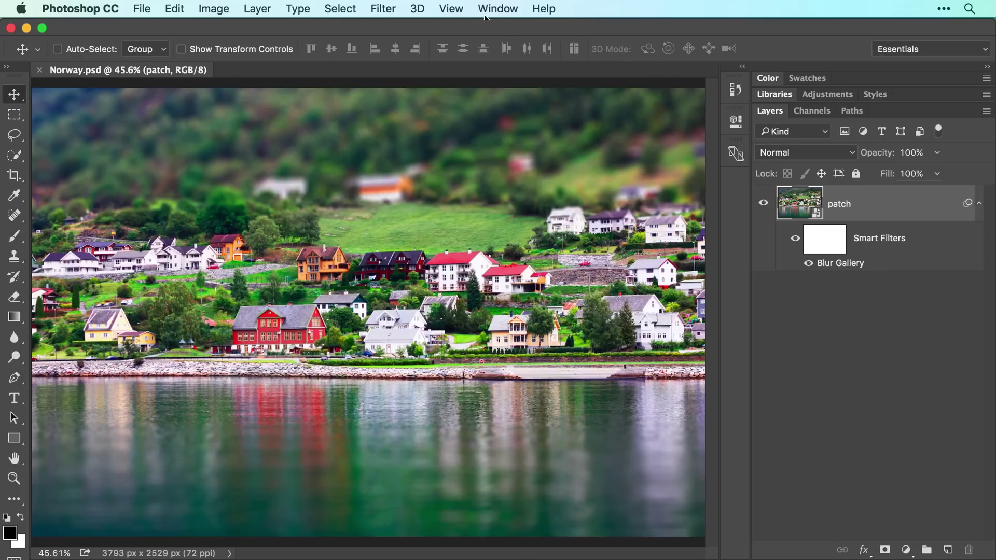
Open the Smart Sharpen filter for the patch layer.
click(389, 7)
mouse_move(413, 313)
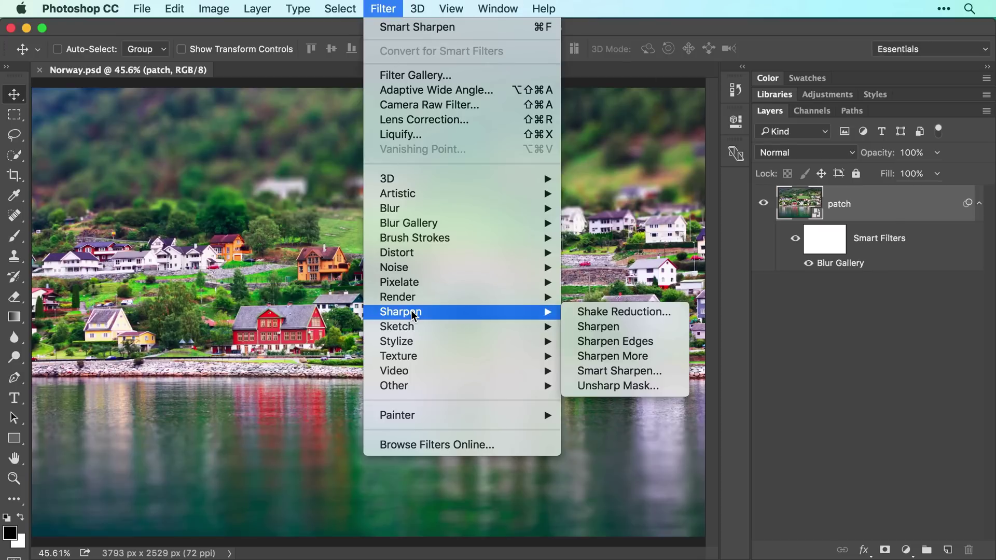
click(631, 372)
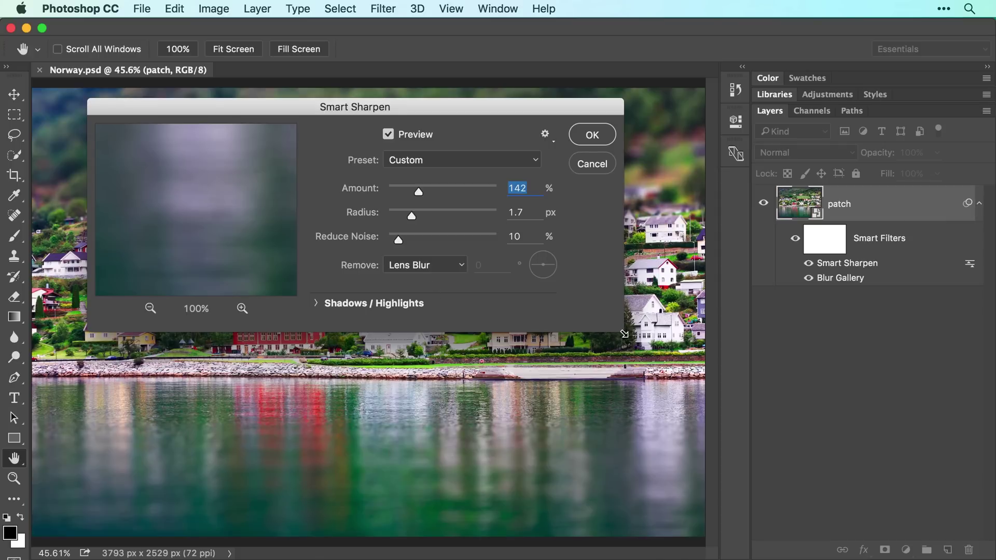
Enlarge the Smart Sharpen dialog and pan the preview to the red building and its shoreline reflection.
drag(623, 332, 684, 488)
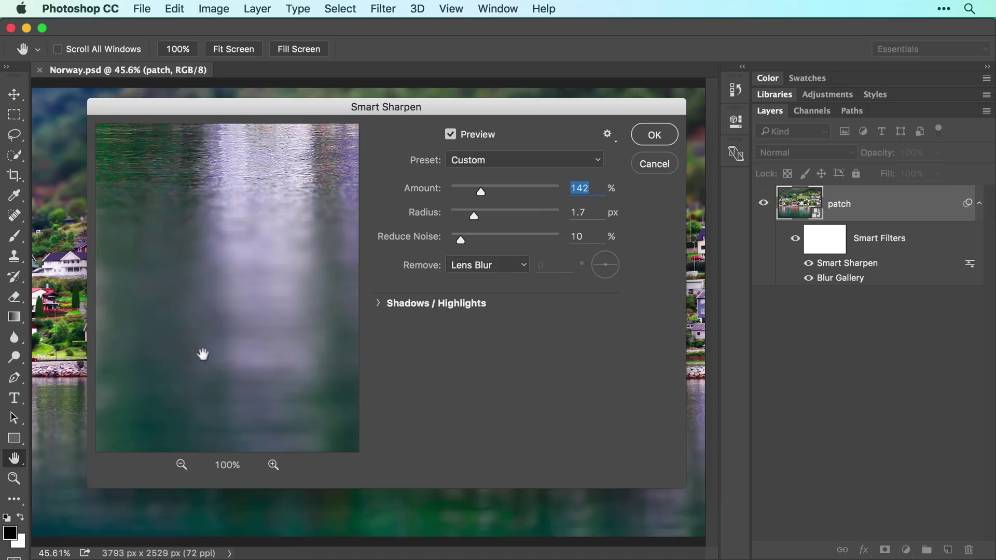
drag(134, 194, 262, 349)
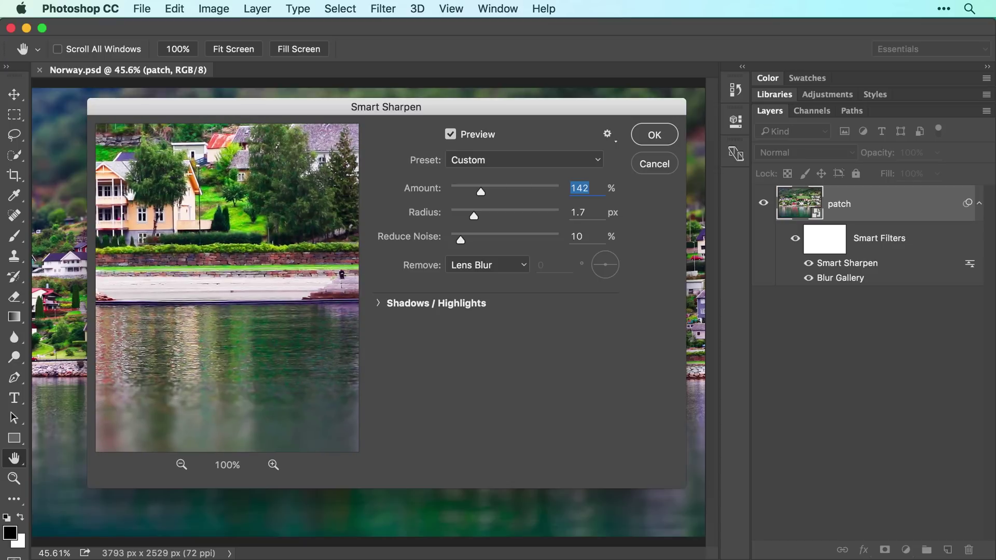
drag(130, 193, 285, 359)
drag(226, 263, 135, 272)
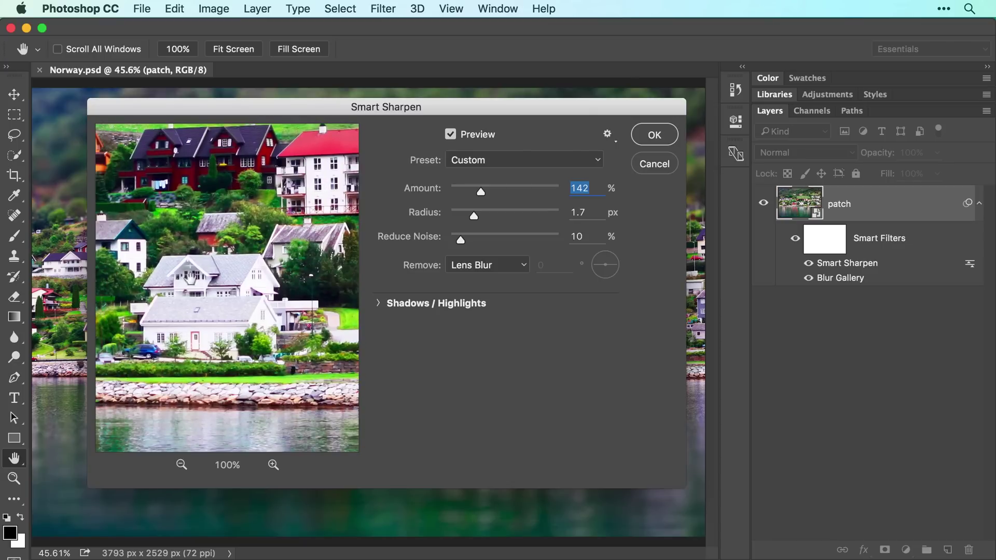
drag(234, 291, 254, 264)
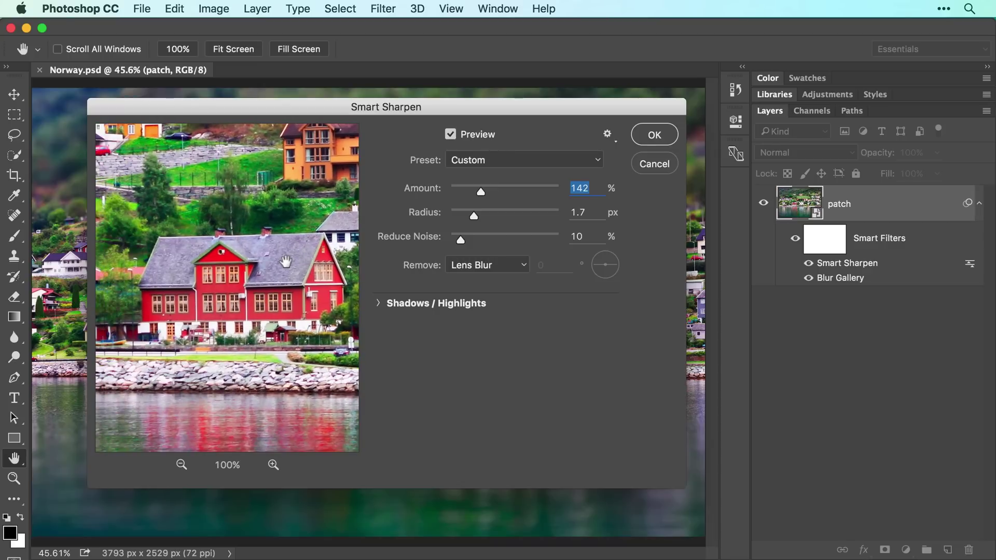
Reset Smart Sharpen to the Default preset, set Radius 1.8 px and Amount 138%, then apply.
click(596, 161)
click(525, 84)
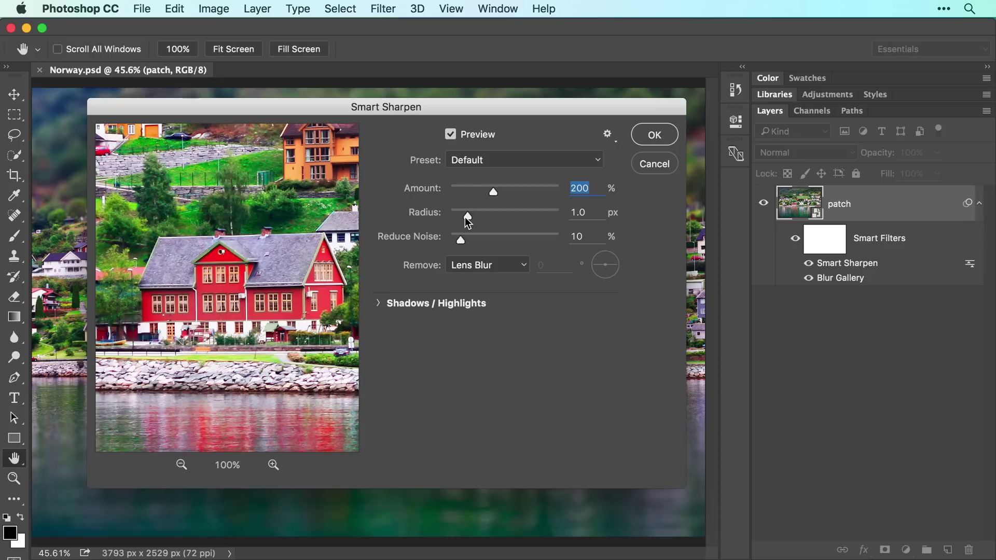
drag(464, 218, 493, 218)
click(492, 216)
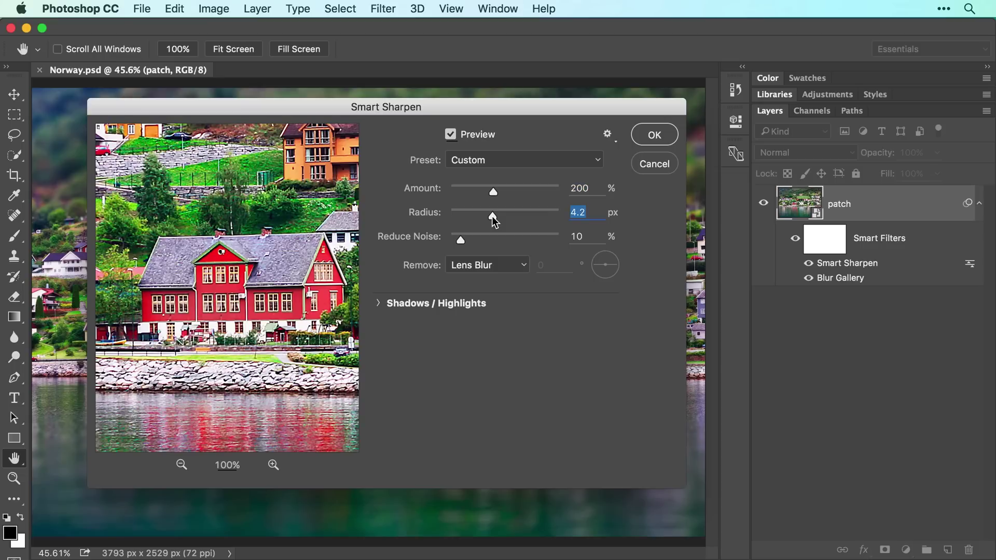
drag(491, 216, 474, 214)
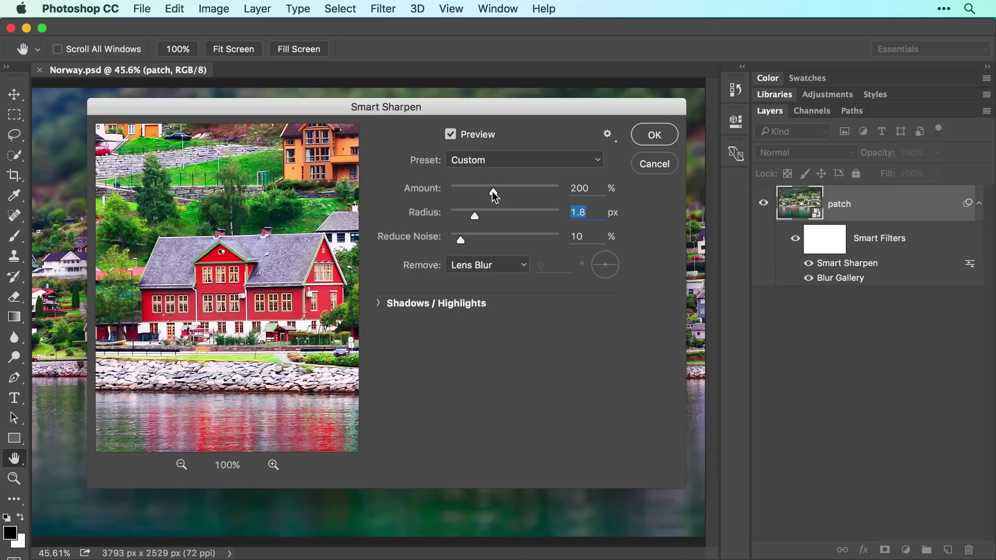
drag(492, 191, 480, 191)
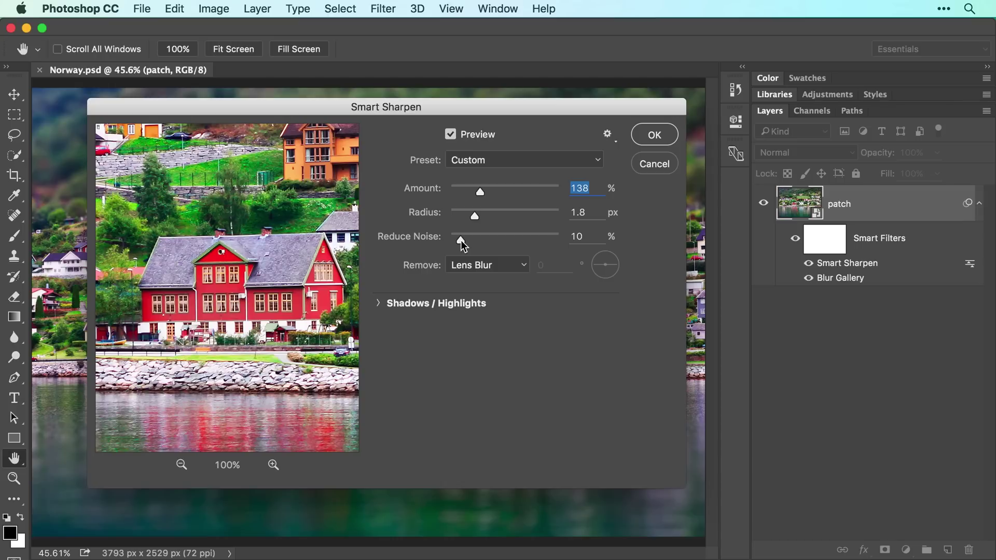
click(652, 140)
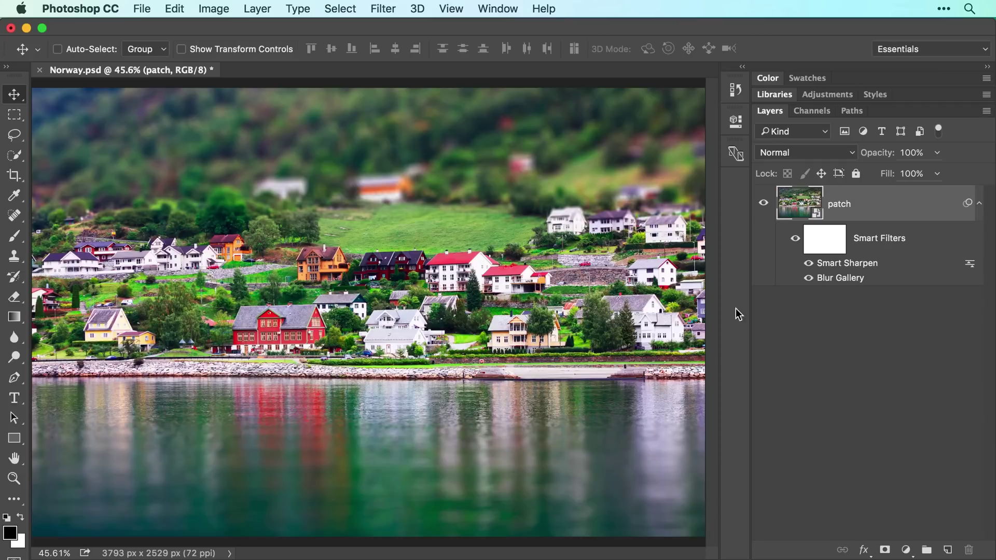
Save as Norway.psd in Photoshop format with layers, replacing the existing file.
click(143, 9)
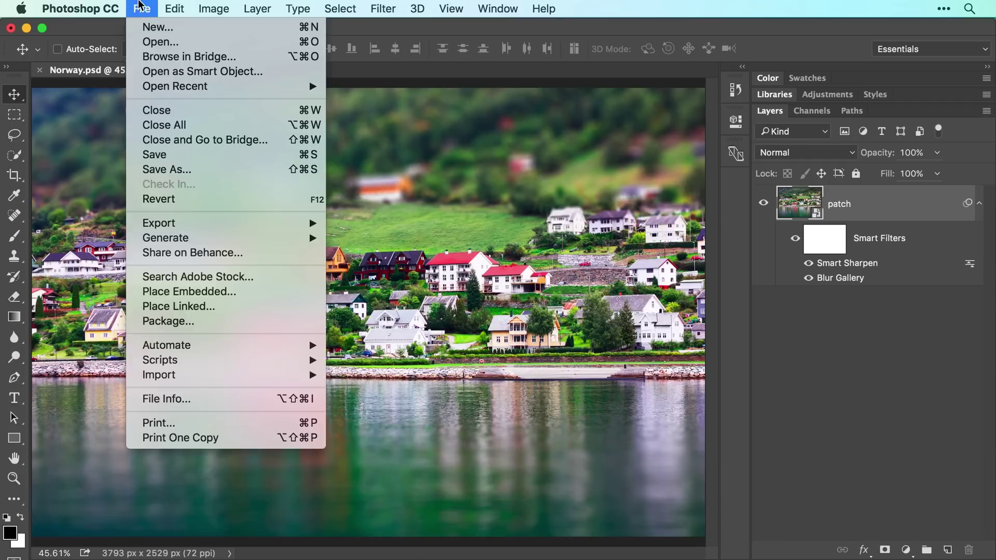
click(154, 171)
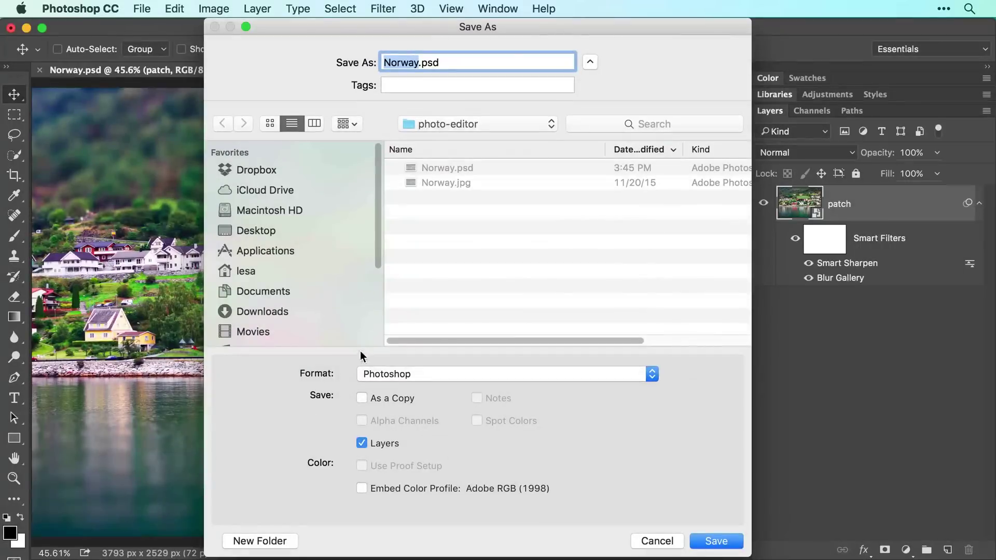
click(461, 377)
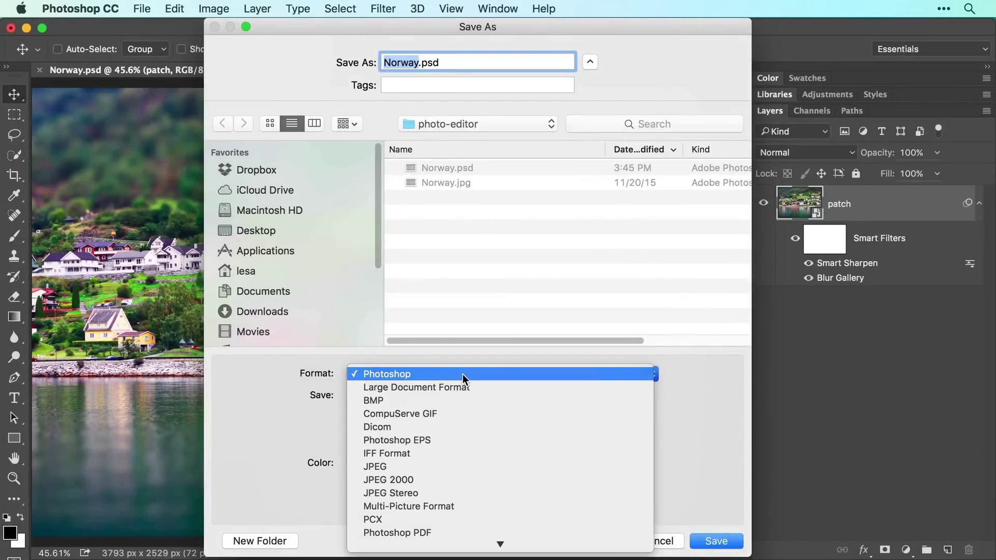
click(462, 375)
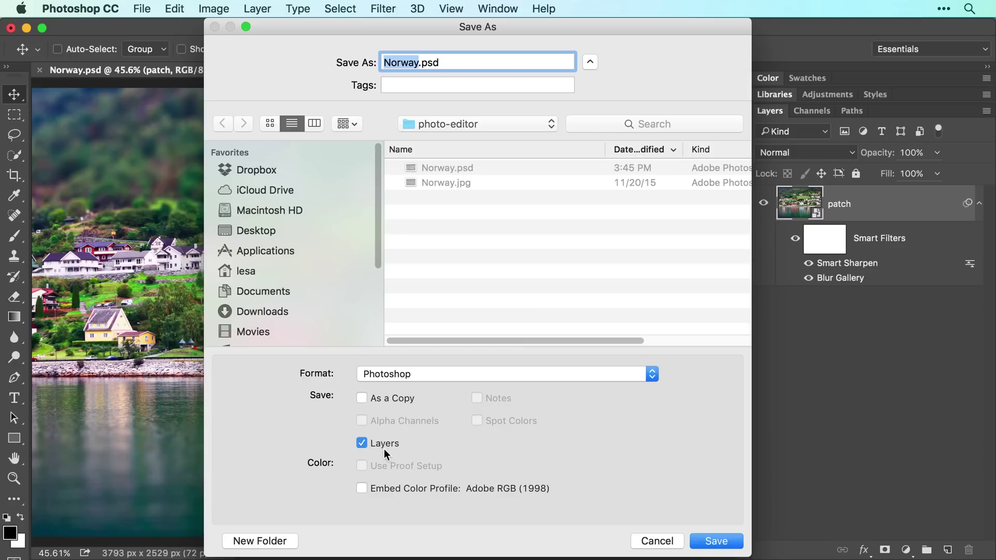
click(701, 542)
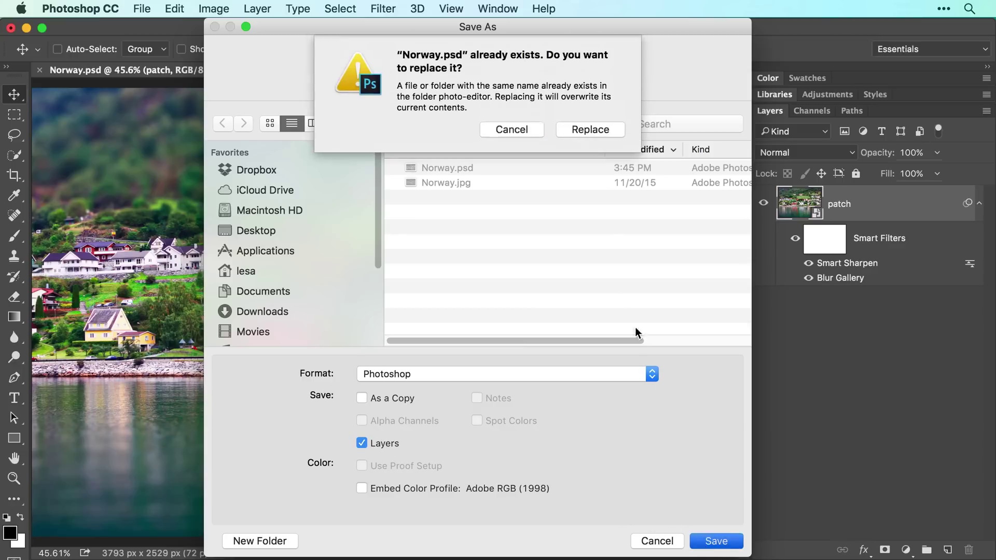
click(573, 130)
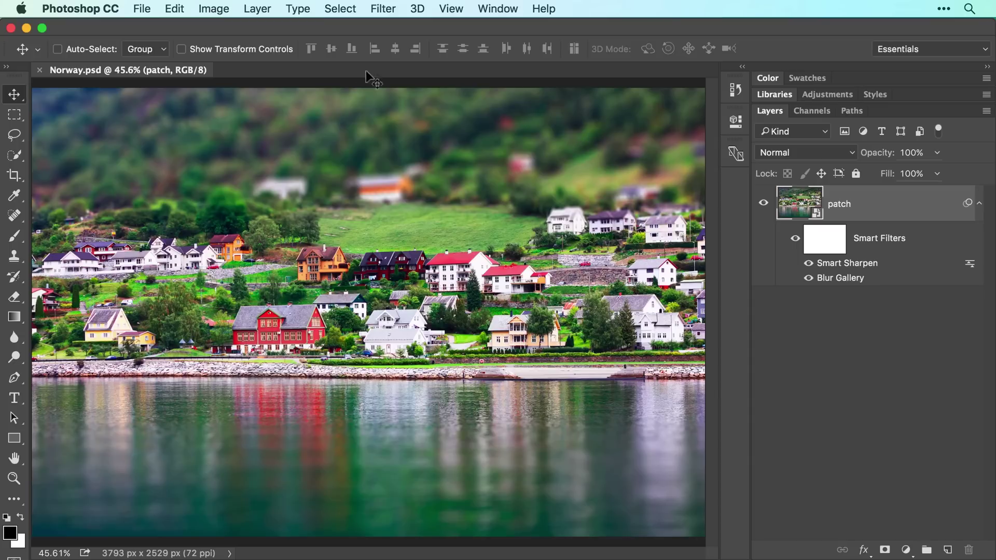
Save a JPEG copy, appending 'edited' to the name to make Norway edited.jpg.
click(147, 11)
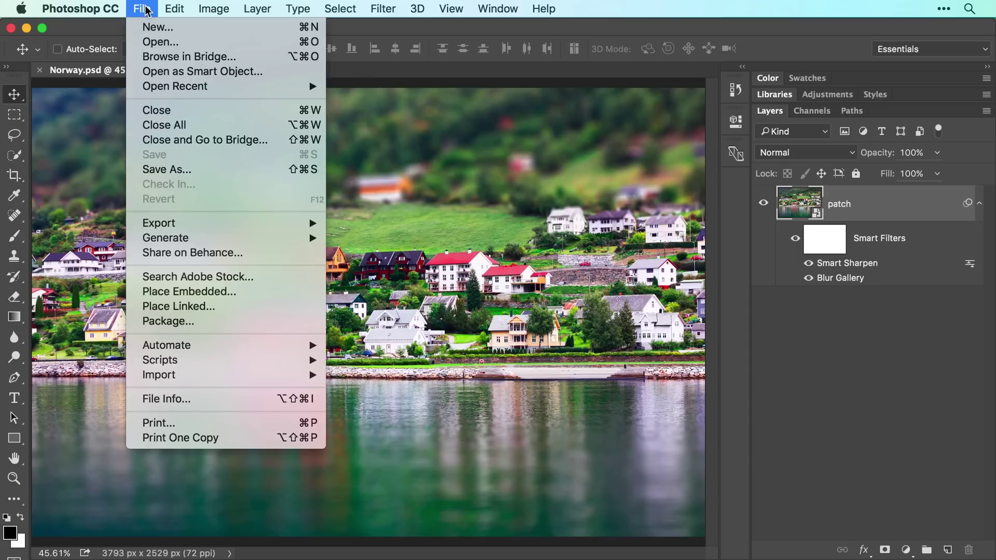
click(158, 171)
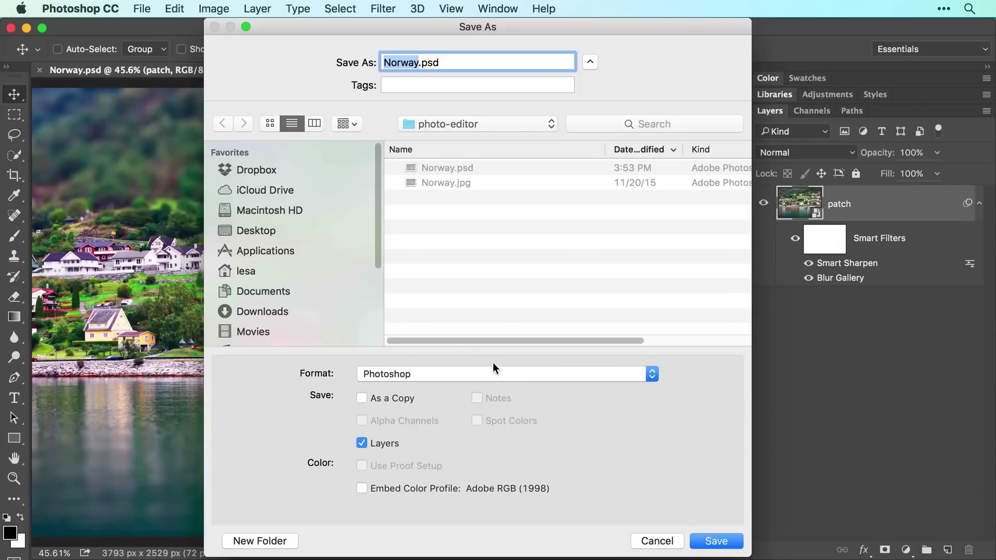
click(509, 370)
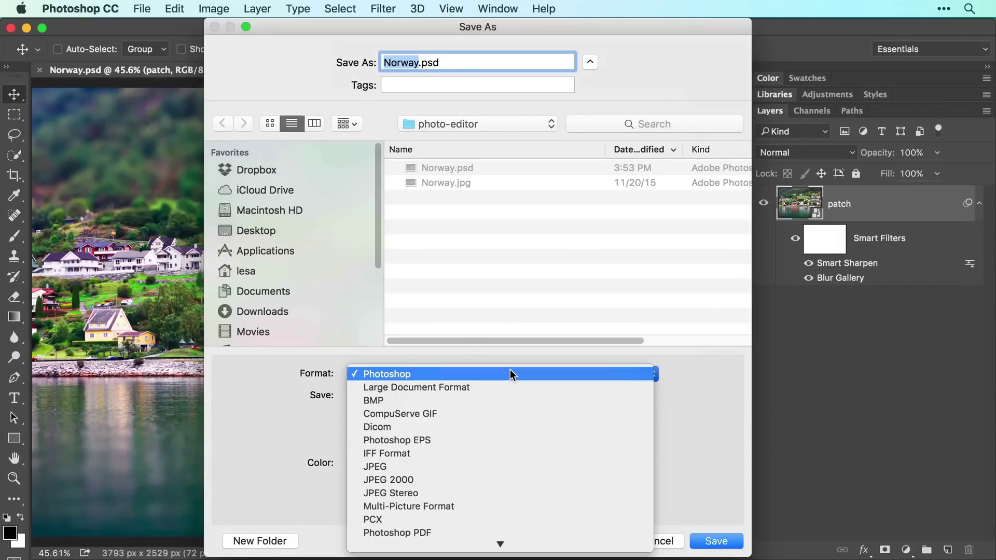
click(486, 465)
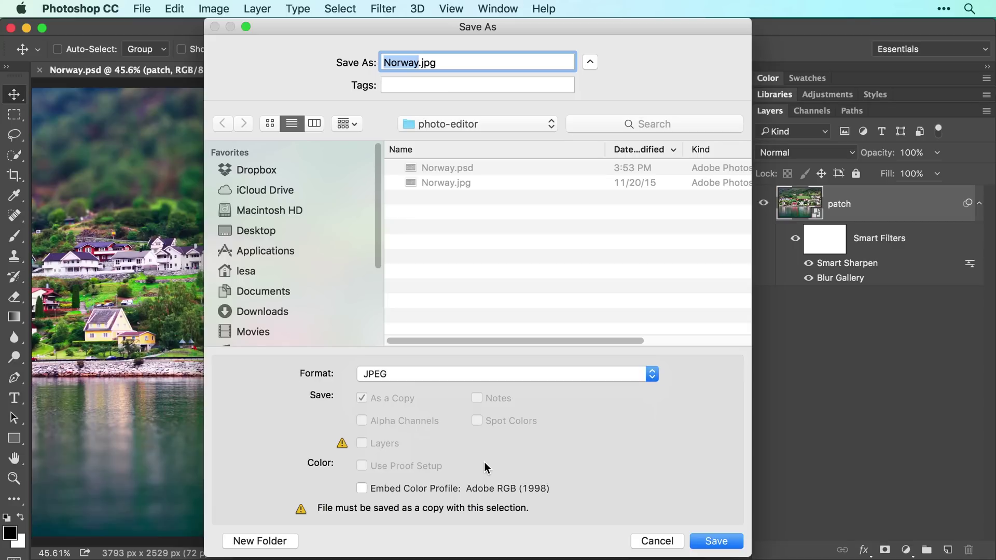
click(418, 62)
text(edited)
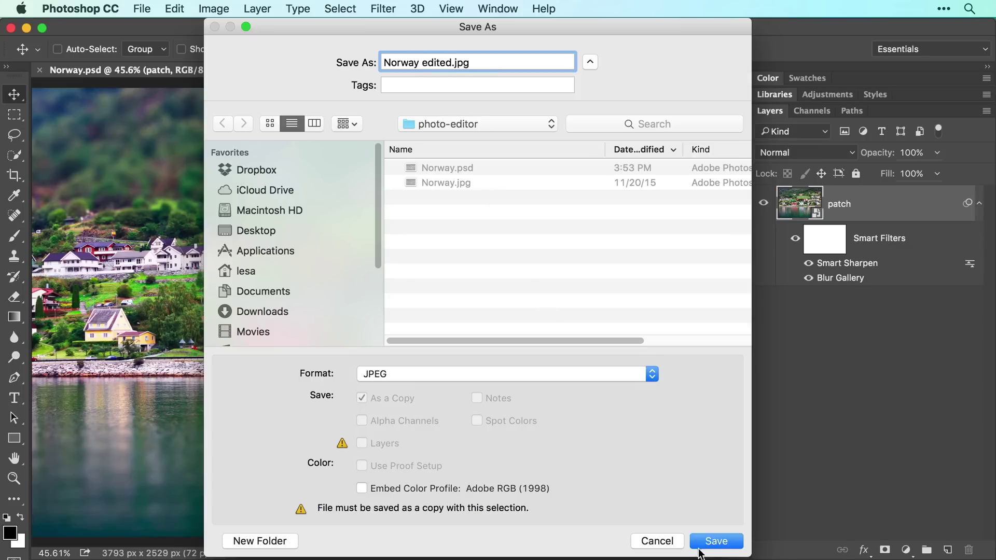
click(716, 541)
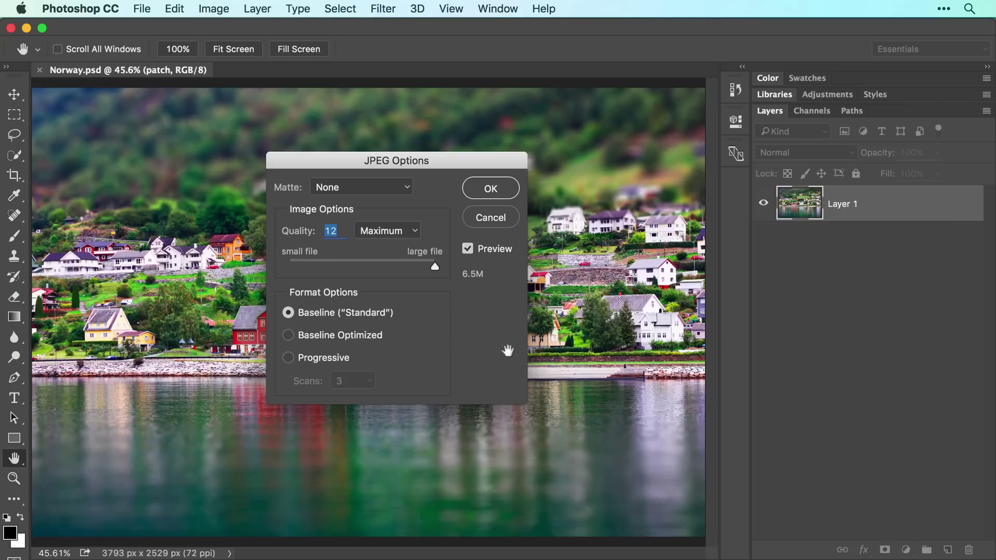
Set the JPEG Options quality to Medium (5) and confirm the save.
click(411, 232)
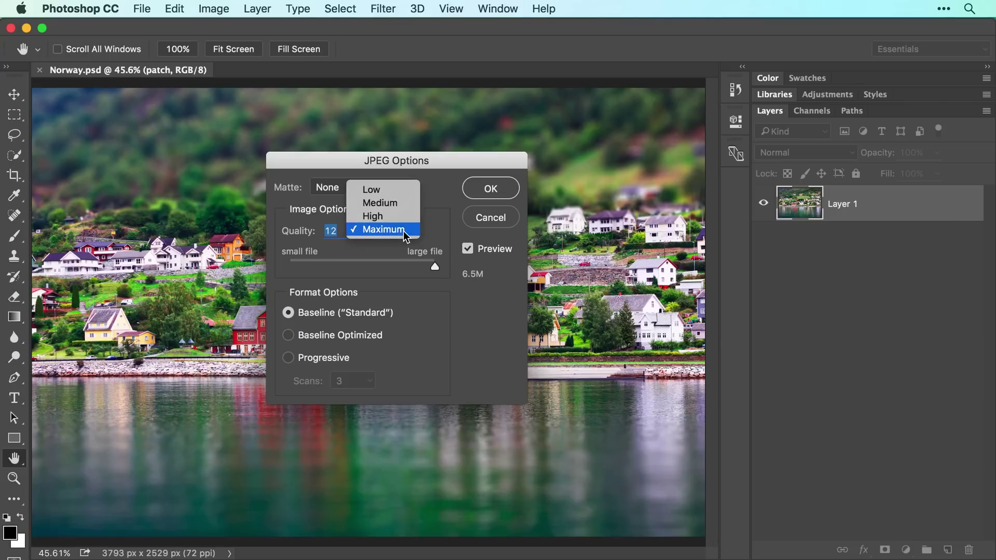
click(400, 204)
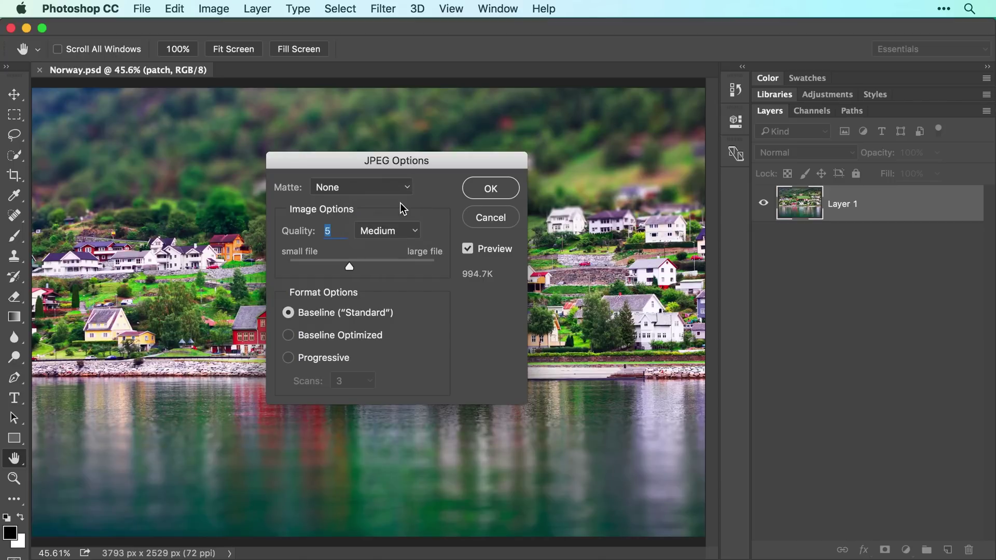
click(336, 231)
key(BackSpace)
text(12)
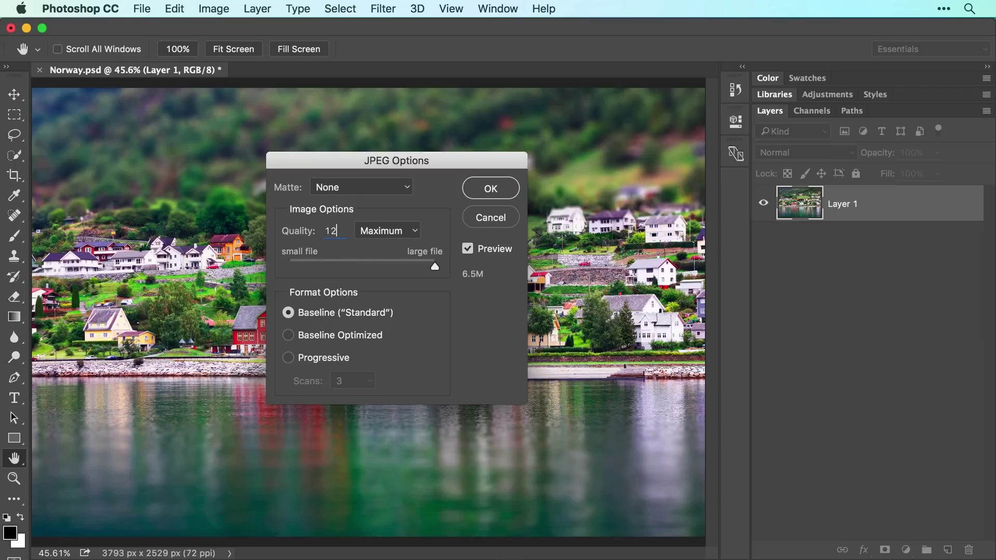
click(391, 235)
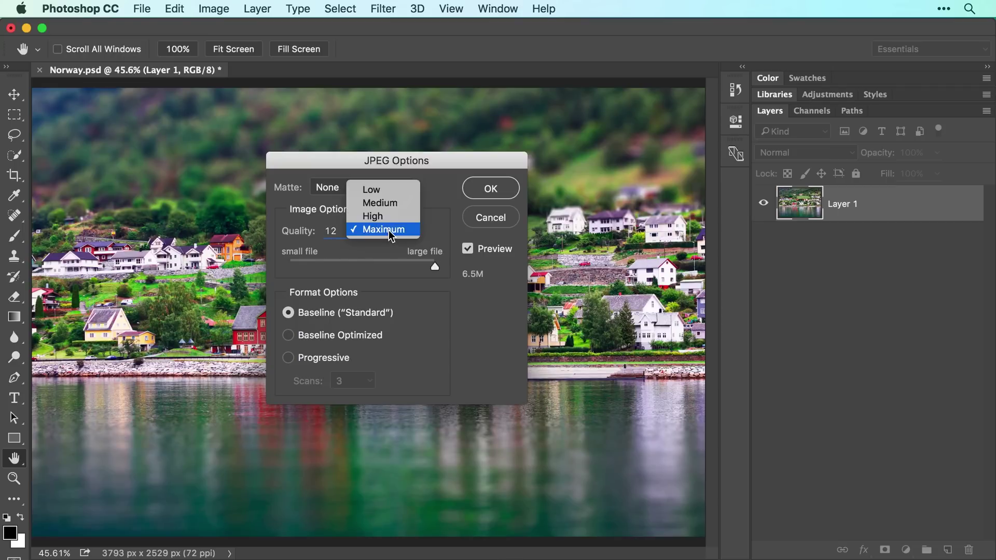
click(391, 204)
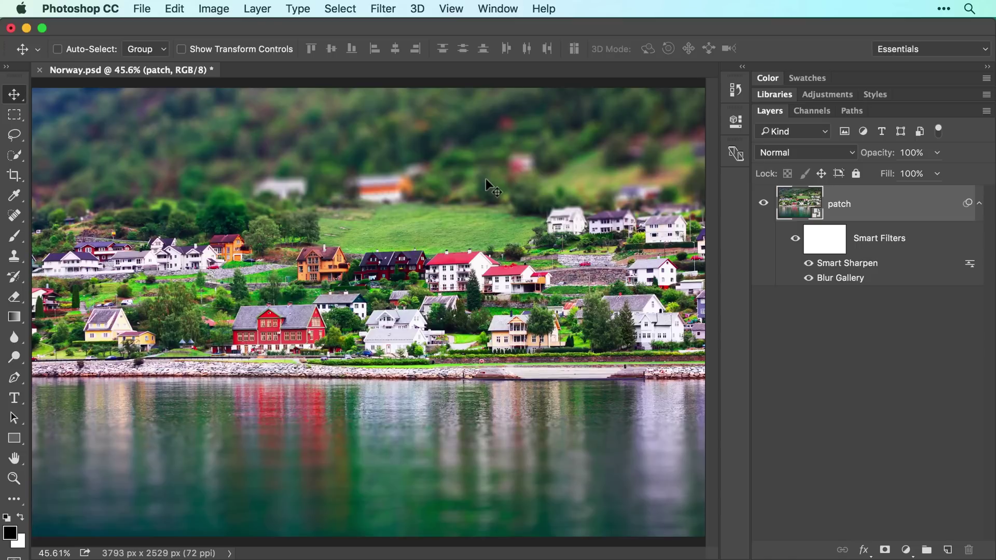
Switch to Adobe Lightroom with Cmd+Tab.
key(super+Tab)
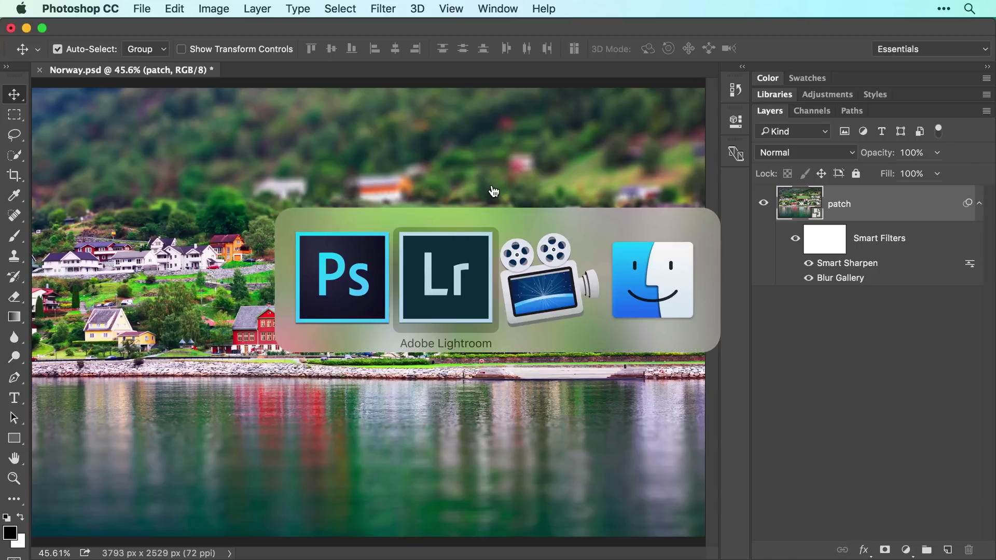